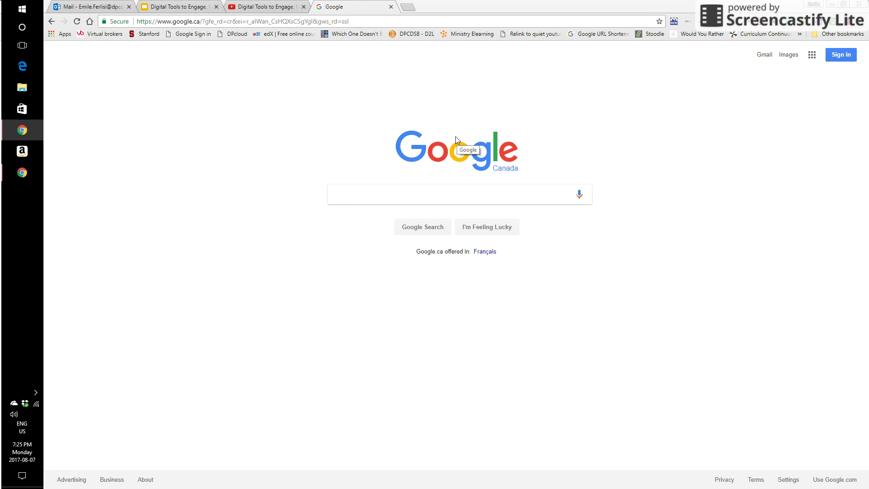
Sign in from Google.ca with the school email address to reach the board's sign-in page.
left_click(842, 61)
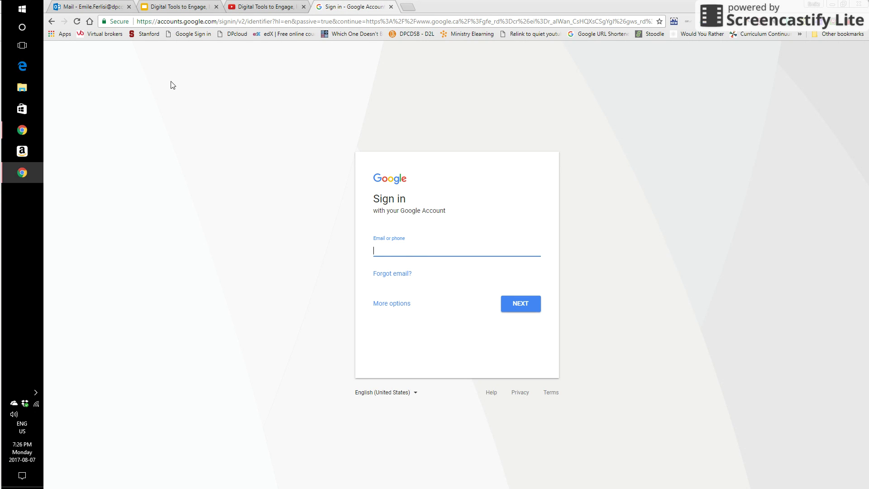
left_click(51, 22)
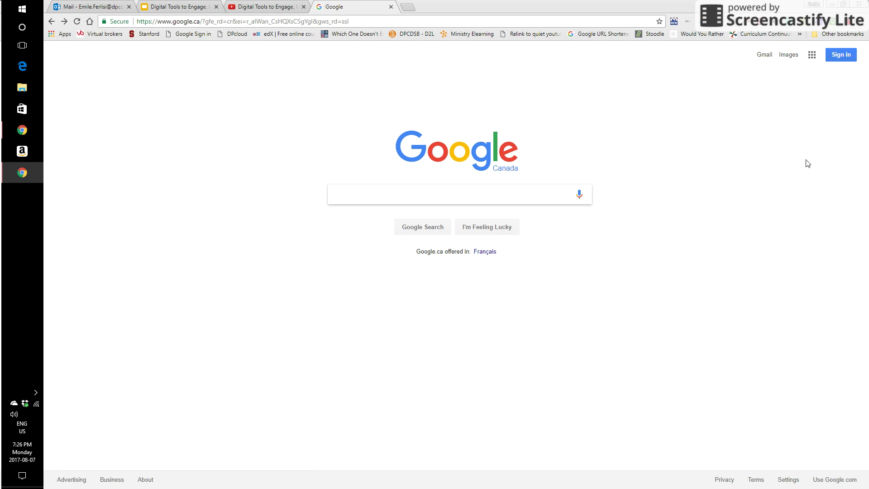
left_click(837, 55)
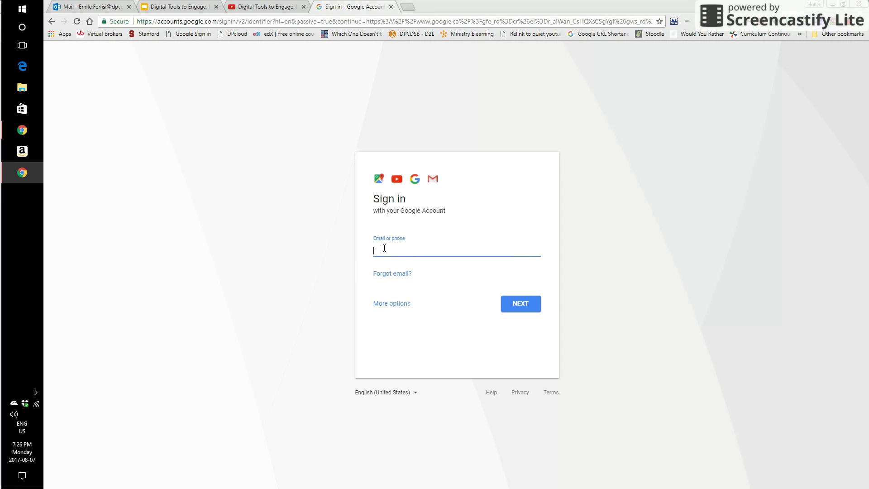
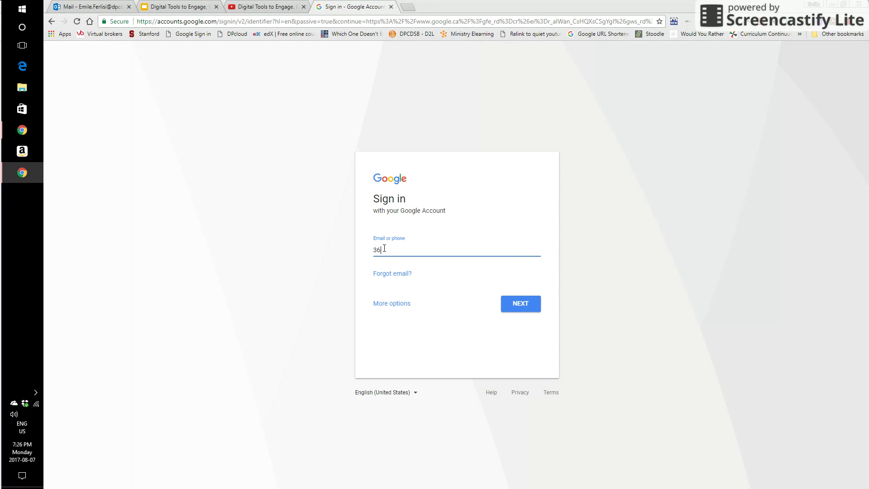
left_click(525, 309)
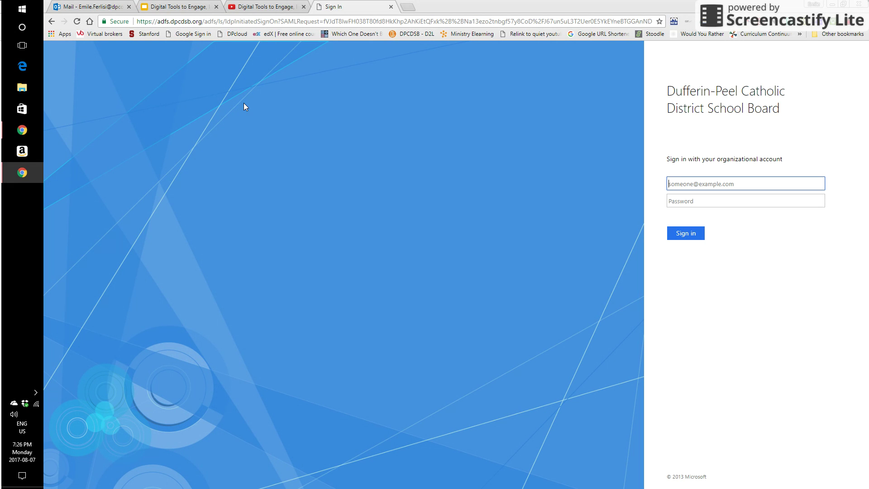
Enter the board user name and password on the Dufferin-Peel Catholic District School Board sign-in page.
left_click(239, 35)
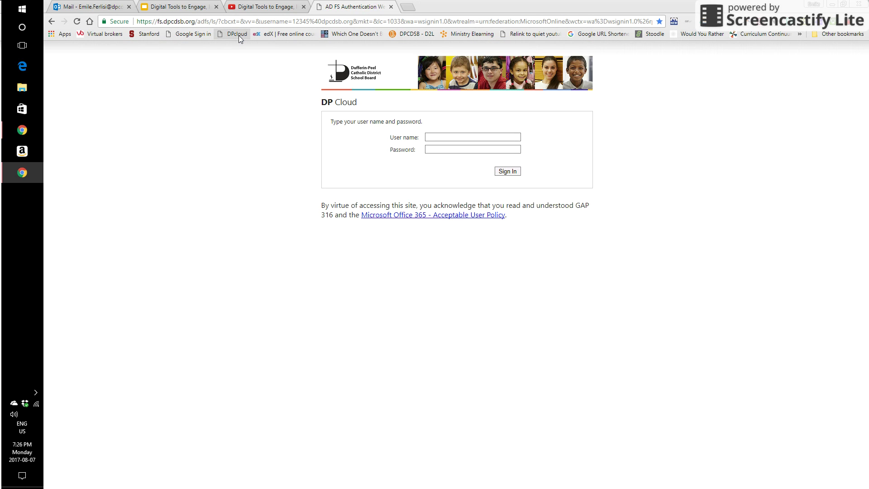
left_click(195, 34)
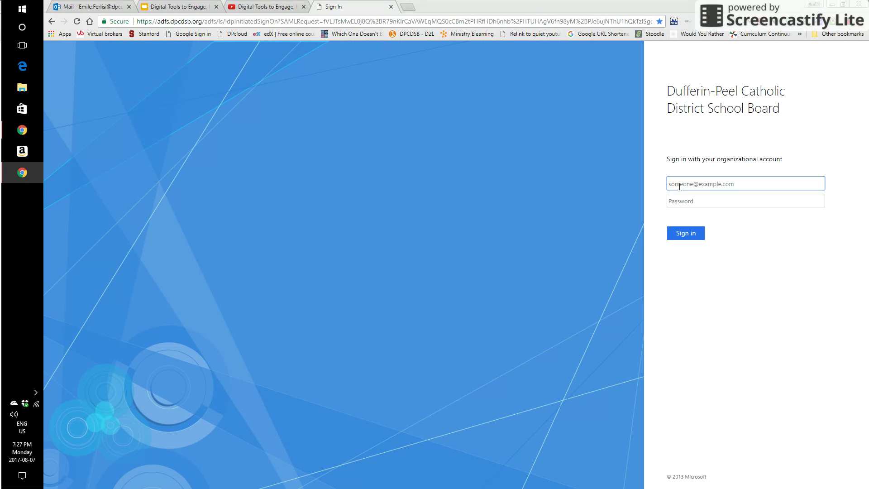
type("36555")
key("Tab")
type("••••••••••")
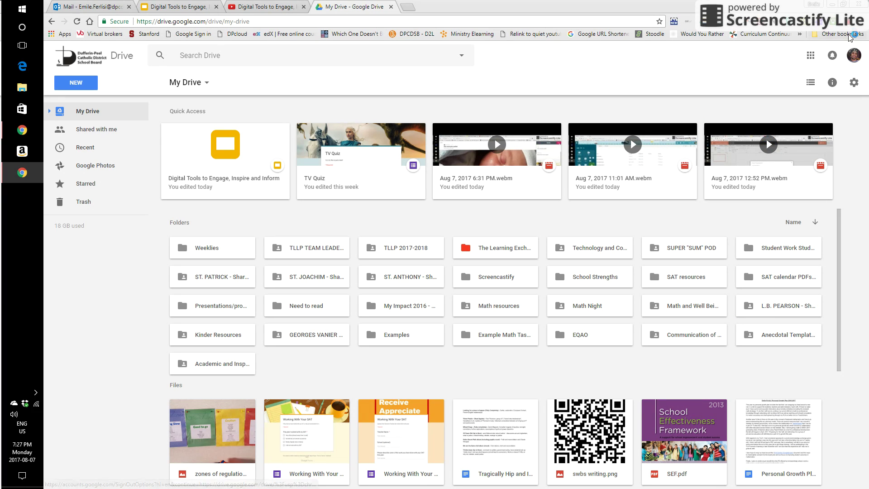
left_click(847, 23)
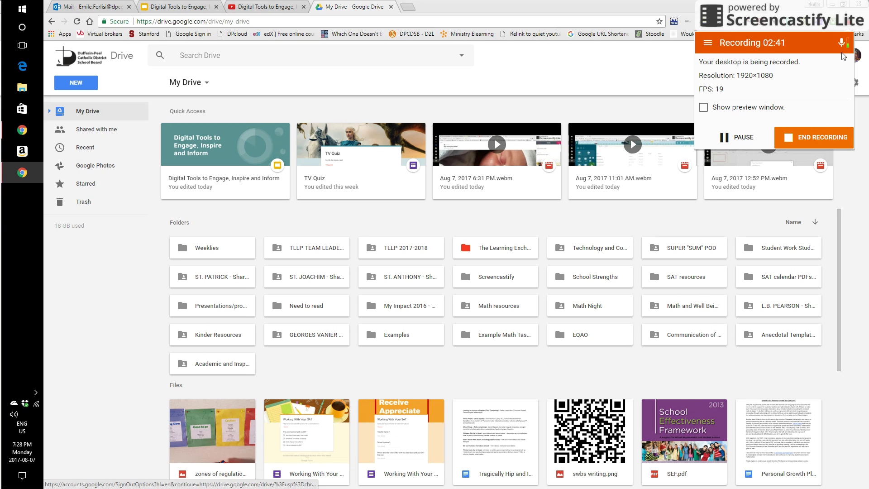
left_click(846, 23)
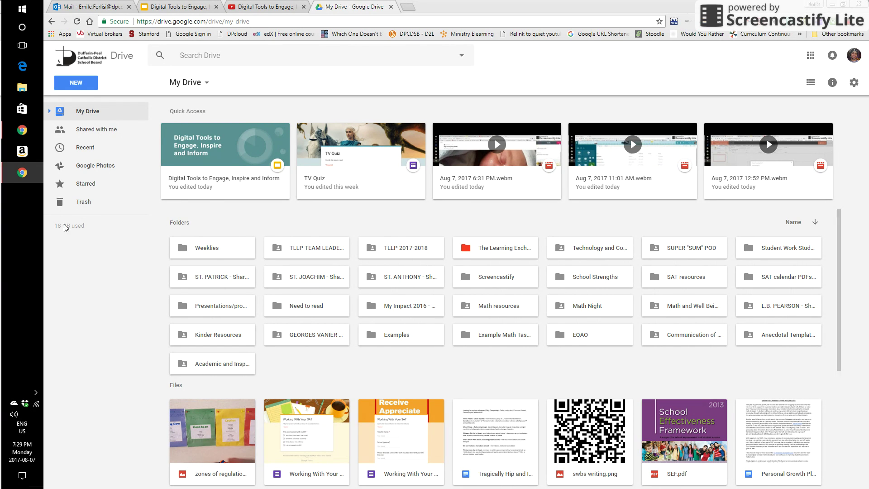
Review My Drive's contents, including the Weeklies and Math Night folders.
mouse_move(68, 229)
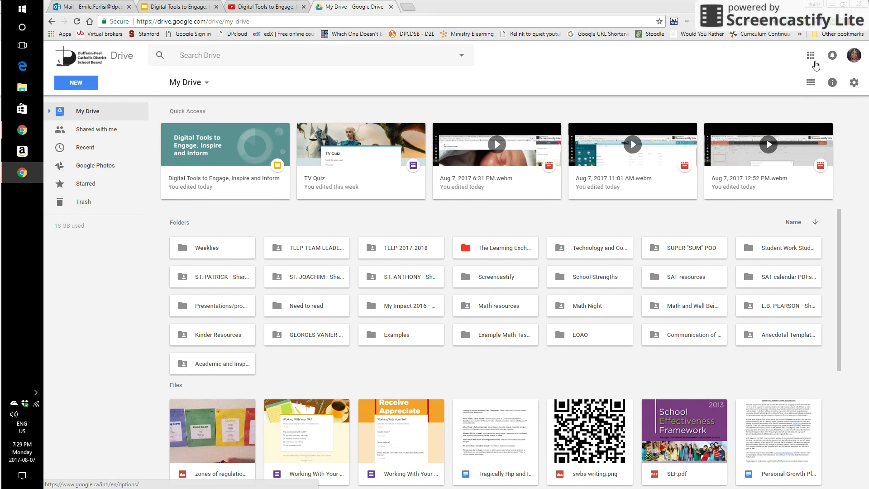
Show the Google apps panel from the grid icon at the top right of Drive.
left_click(810, 56)
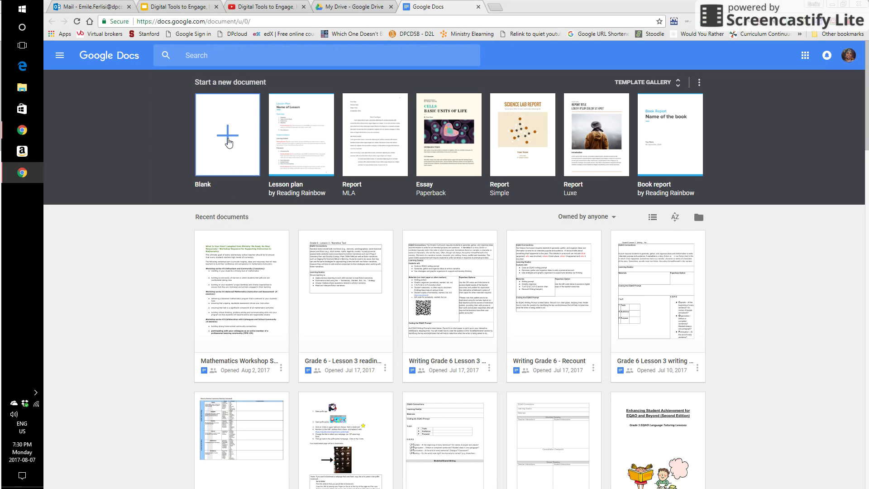
Create a Blank document and rename it from 'Untitled document' to 'Example'.
left_click(228, 142)
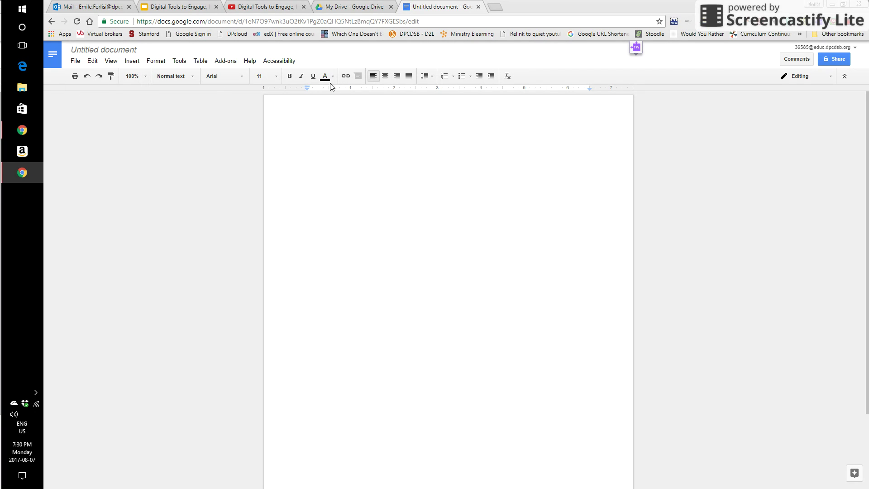
left_click(138, 50)
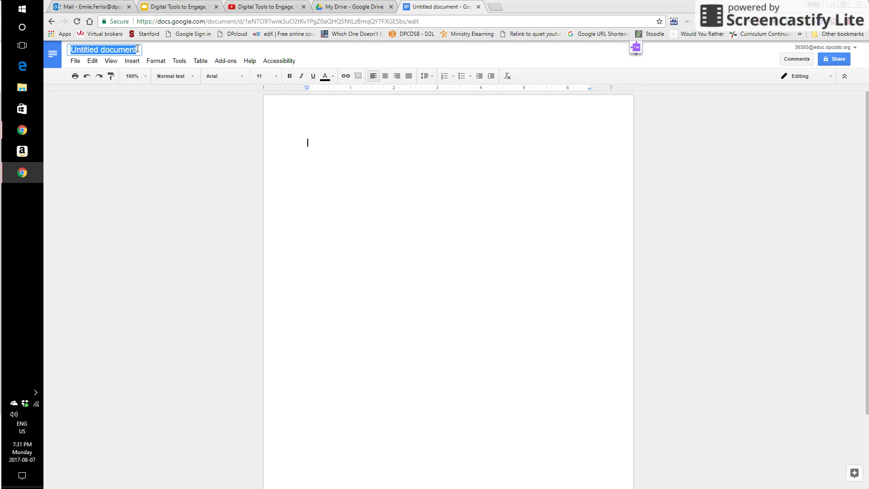
type("Example")
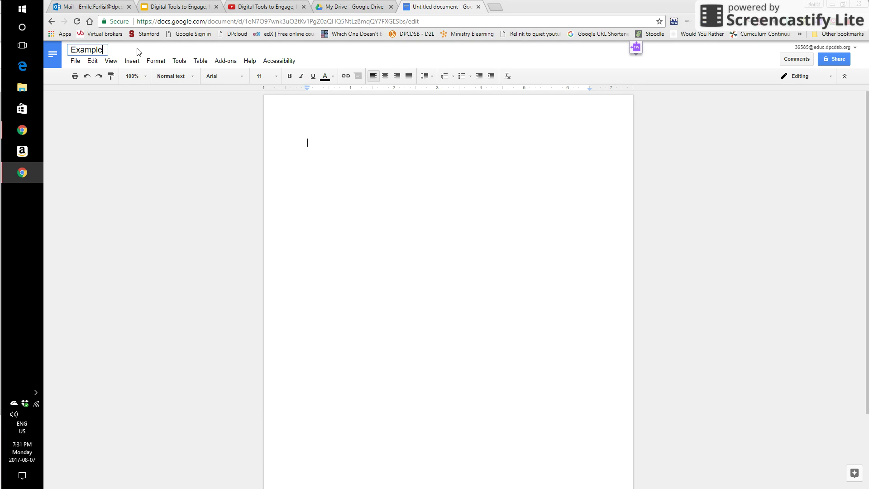
left_click(314, 141)
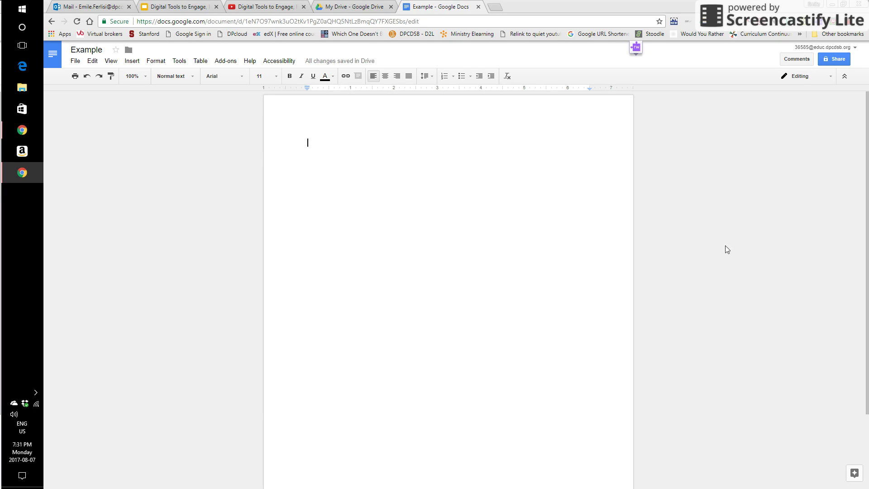
Keep collaborators at edit access, then turn on school-board view link sharing and copy the link.
left_click(833, 58)
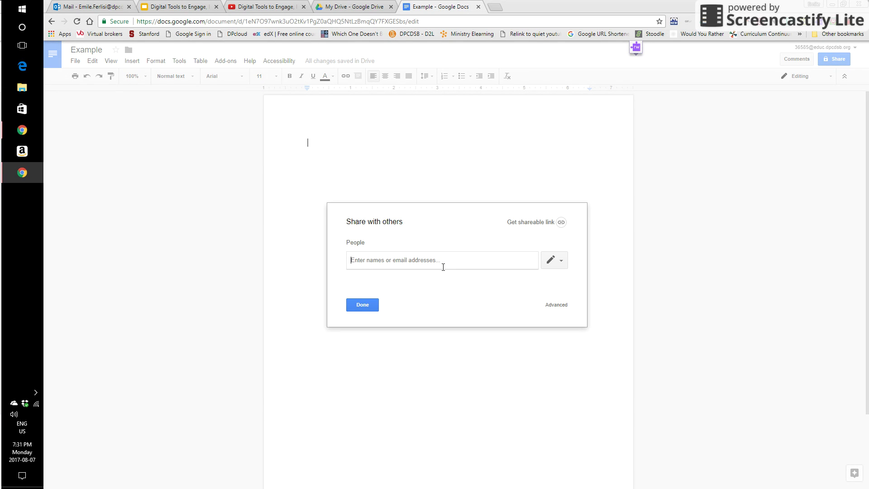
left_click(559, 261)
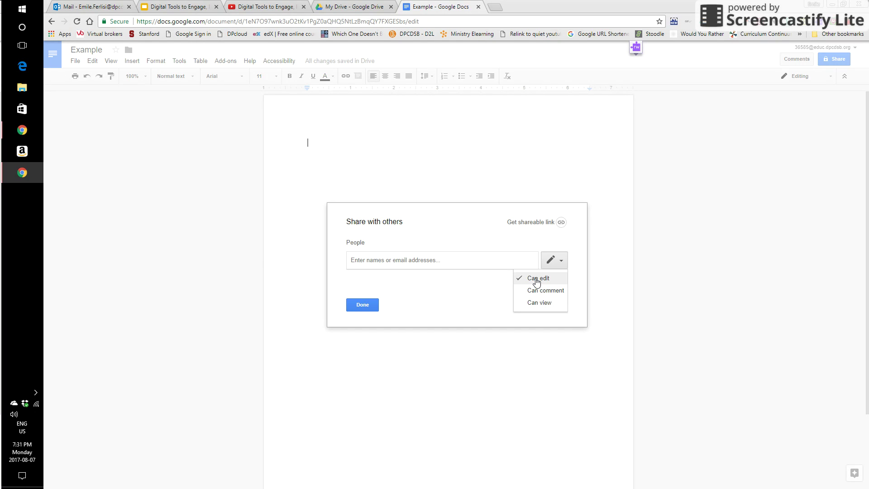
left_click(537, 281)
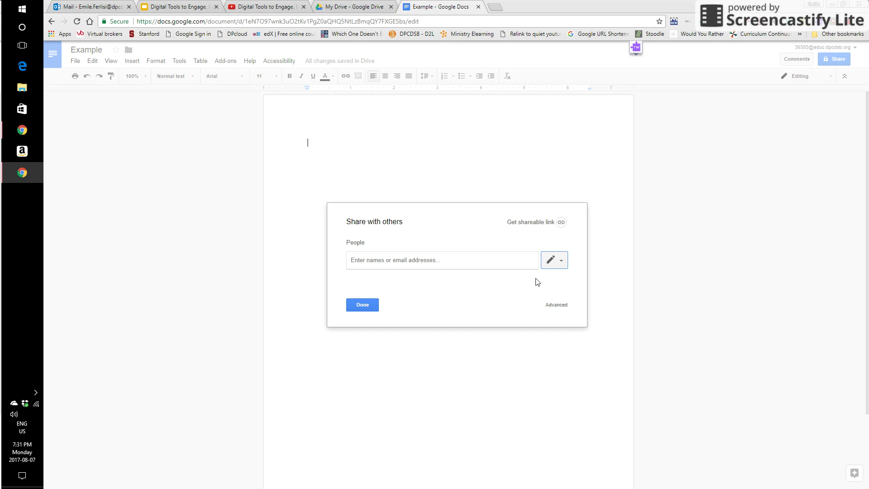
left_click(469, 261)
type("fer")
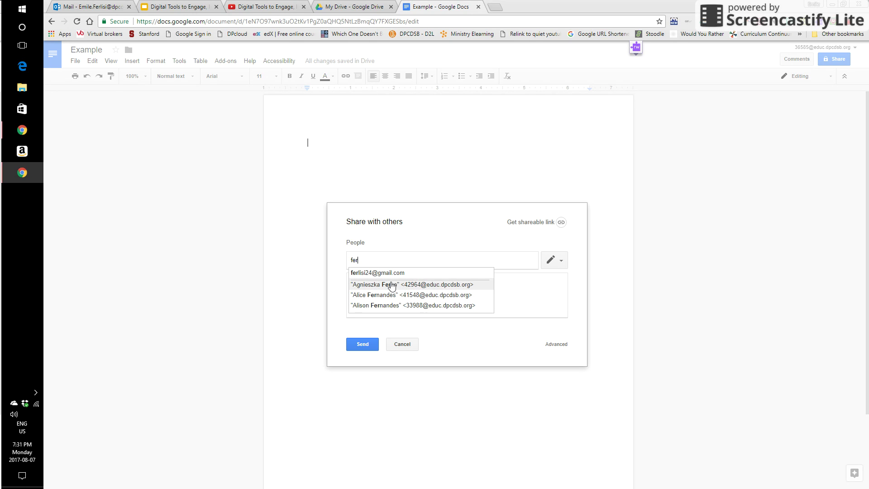
key("BackSpace")
key("BackSpace")
key("BackSpace")
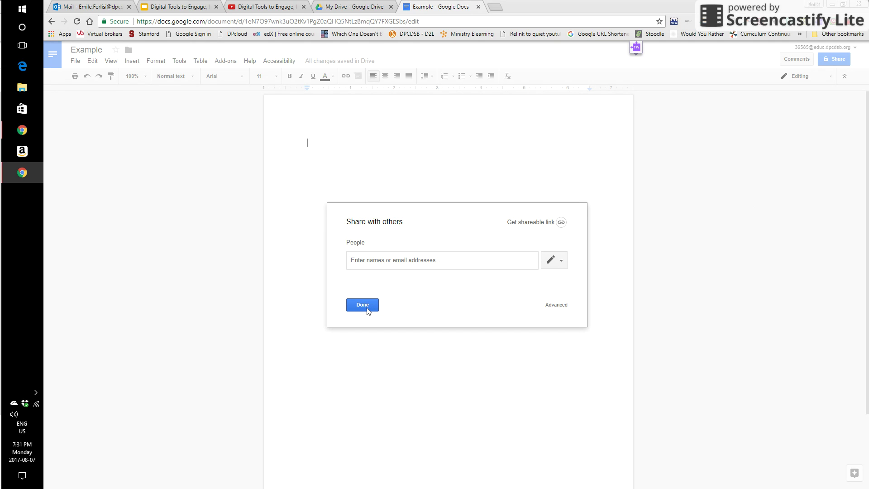
left_click(530, 222)
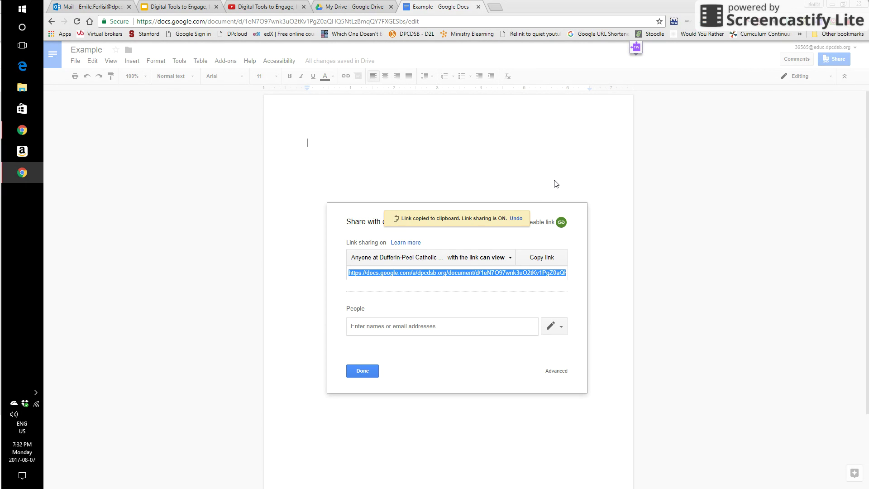
Open the More... link-sharing options, showing school-board access set to Can view.
left_click(510, 258)
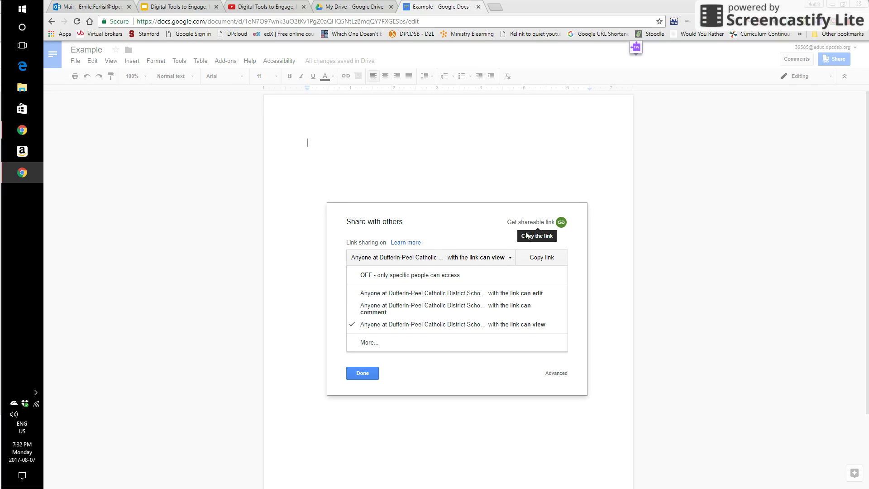
left_click(372, 347)
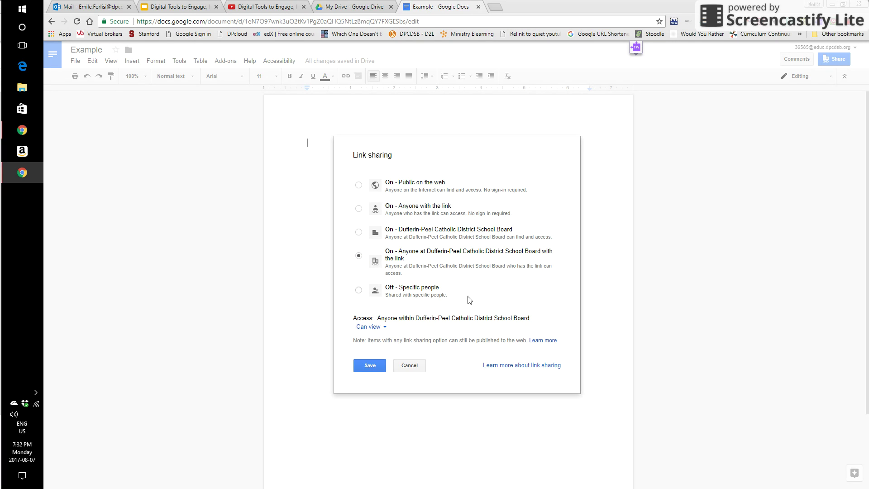
left_click(422, 365)
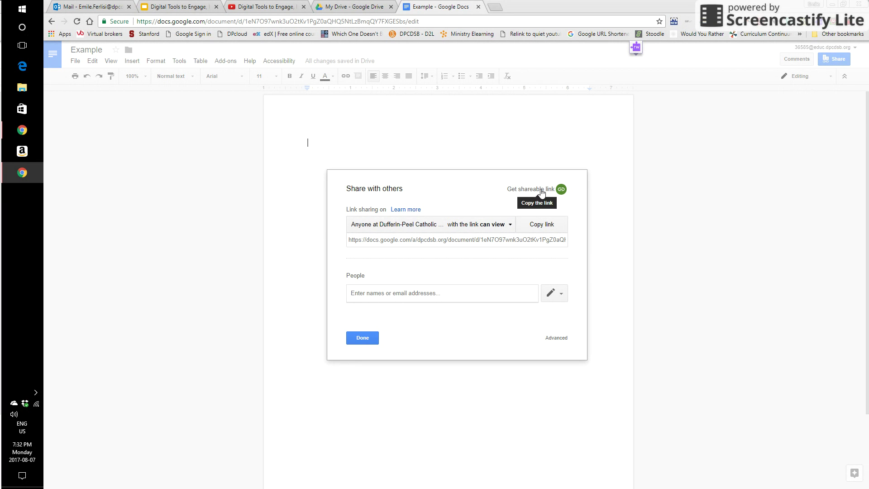
left_click(508, 225)
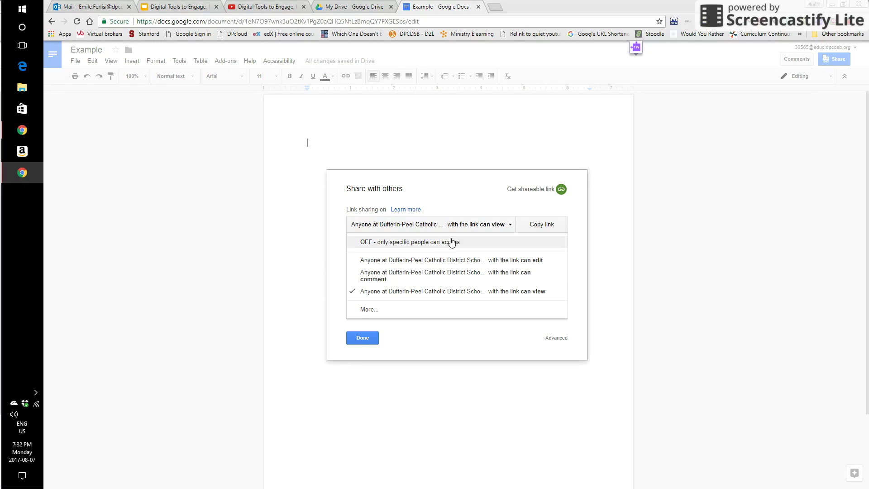
left_click(371, 311)
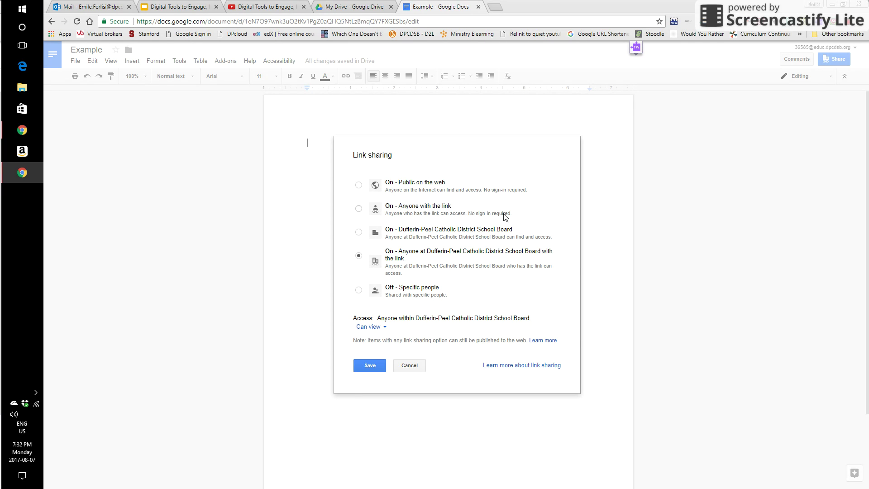
Select 'On - Anyone with the link', then cancel to keep school-board view access.
left_click(359, 209)
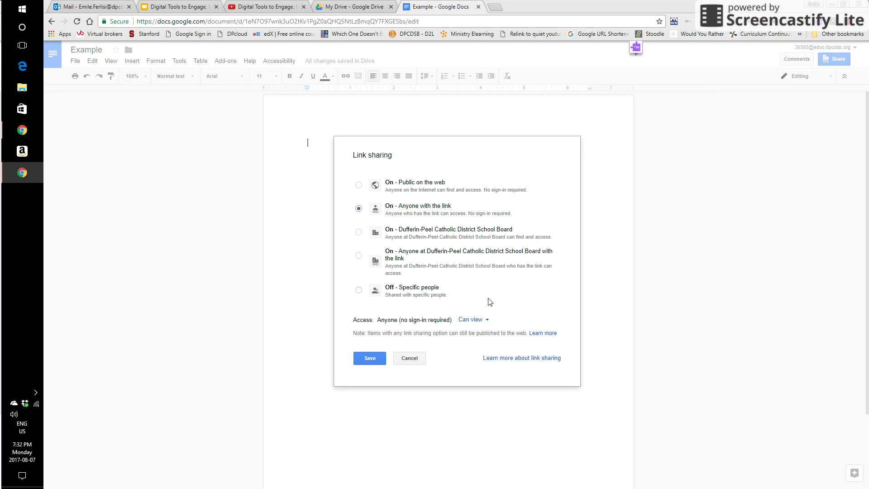
left_click(409, 358)
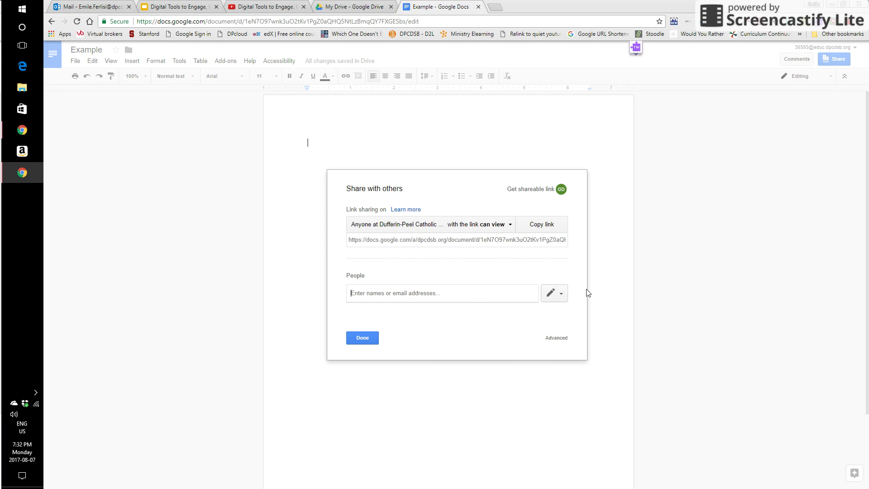
Close the Share with others dialog with Done and return to the My Drive tab.
left_click(846, 21)
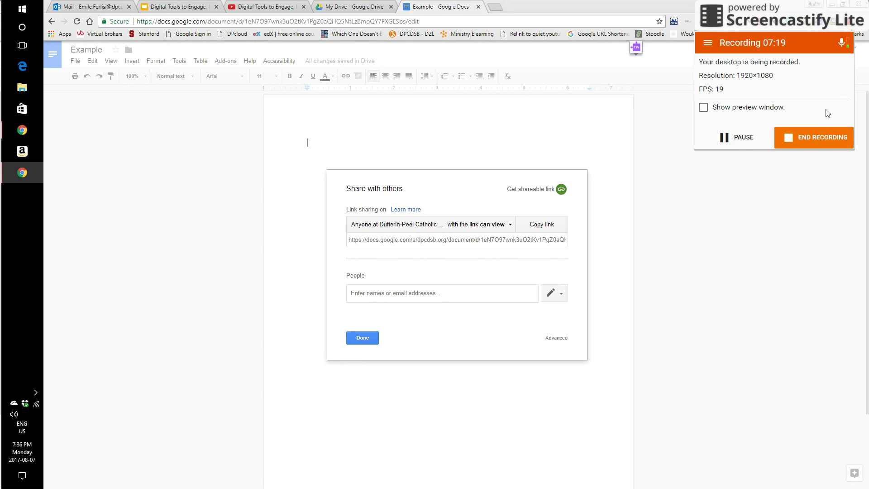
left_click(773, 193)
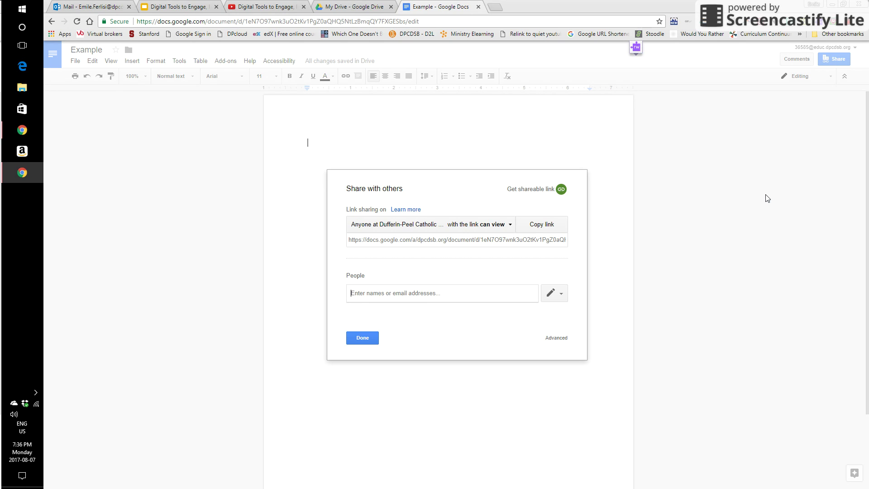
left_click(362, 338)
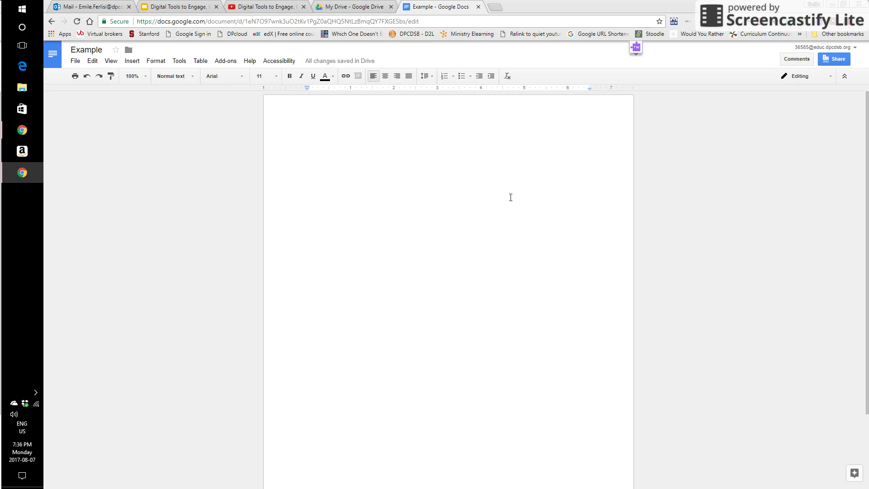
left_click(359, 8)
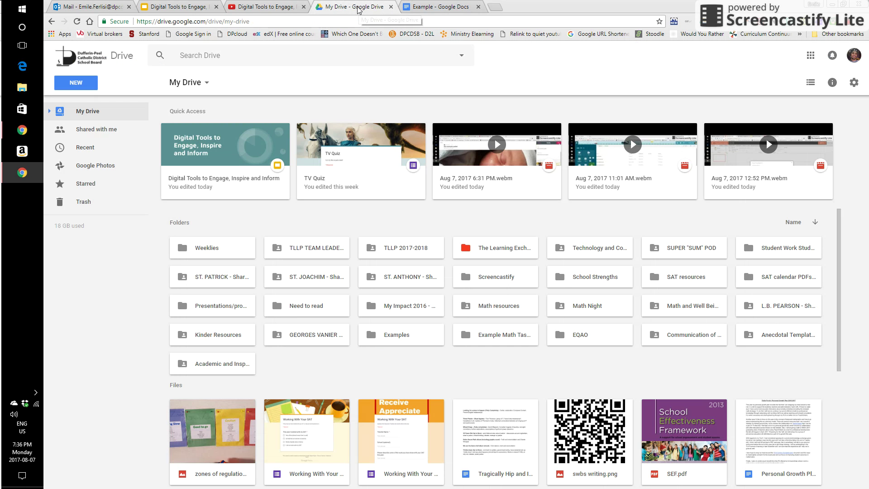
Close the Example tab, view Shared with me, then return to My Drive.
left_click(472, 10)
left_click(478, 7)
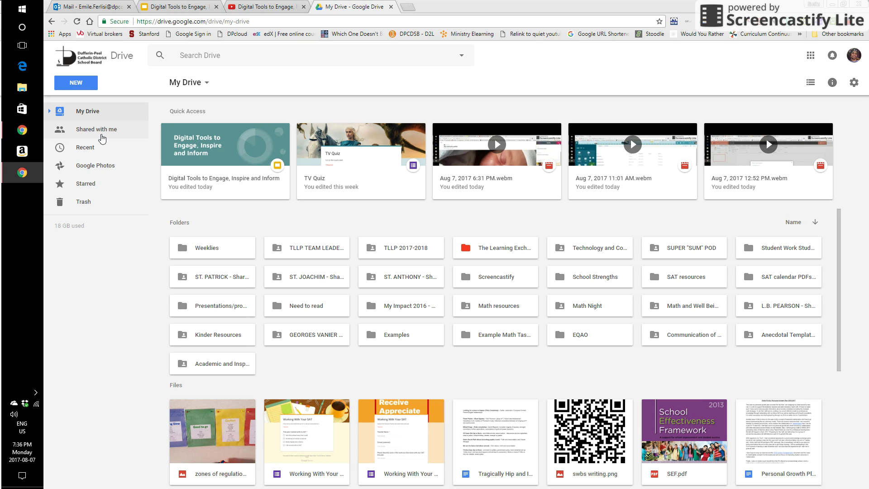
left_click(103, 131)
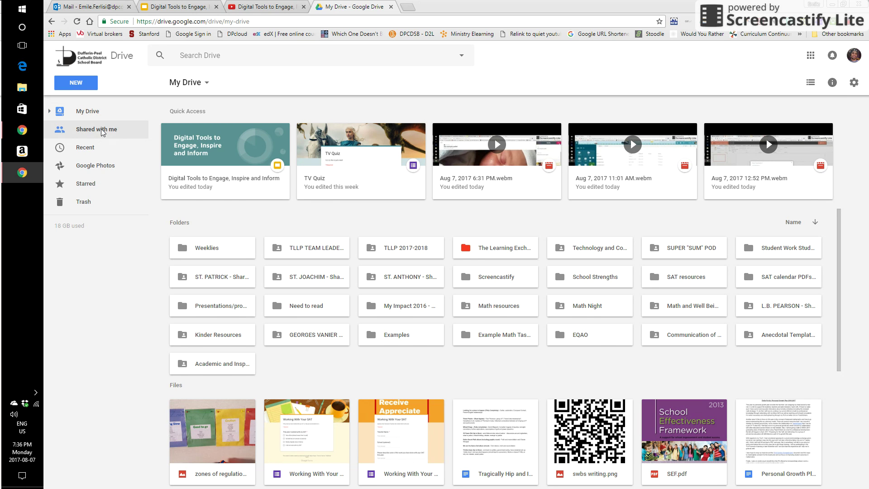
left_click(94, 113)
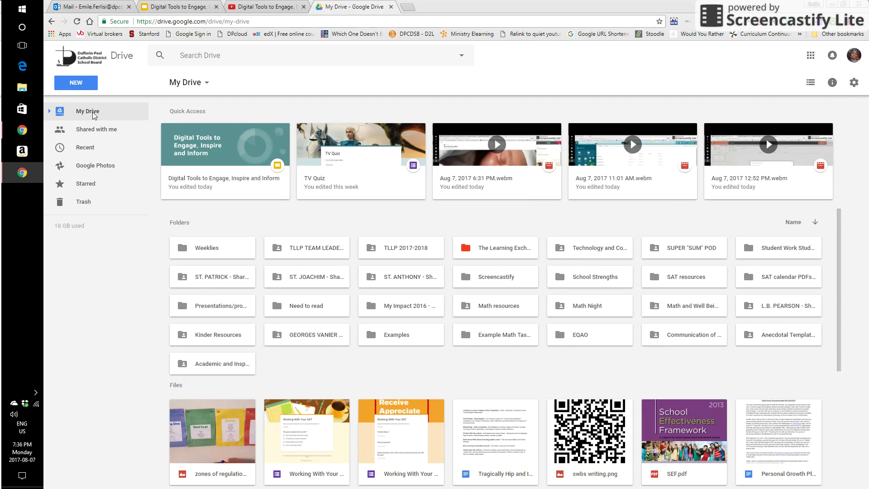
Open Shared with me, drag 'Power and Privilege Activity.pdf' toward My Drive, then collapse My Drive's folder list.
left_click(93, 131)
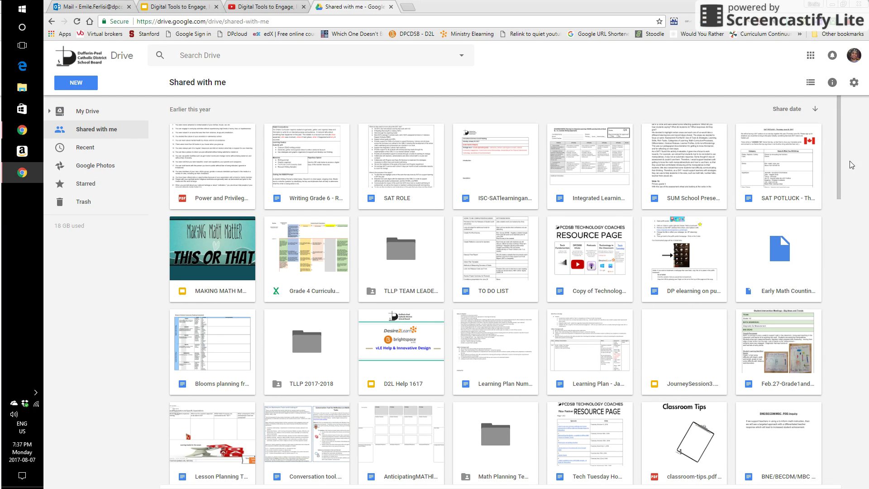
left_click_drag(837, 142, 836, 155)
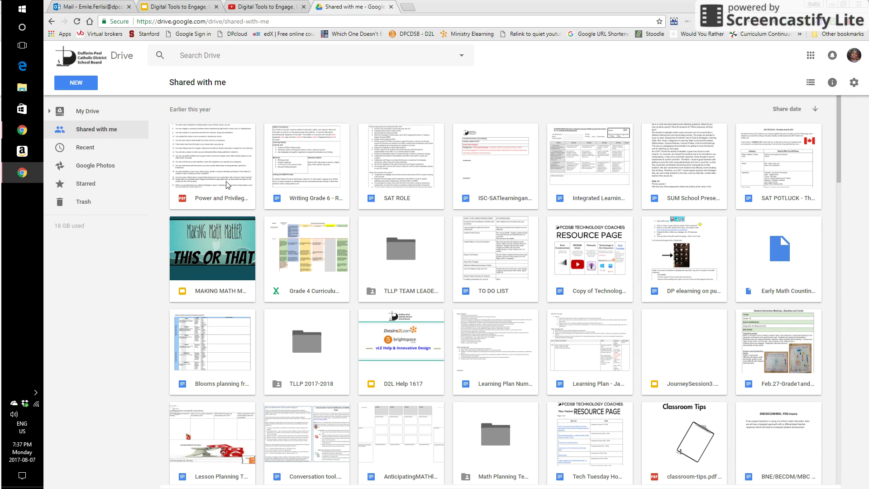
left_click_drag(228, 183, 182, 147)
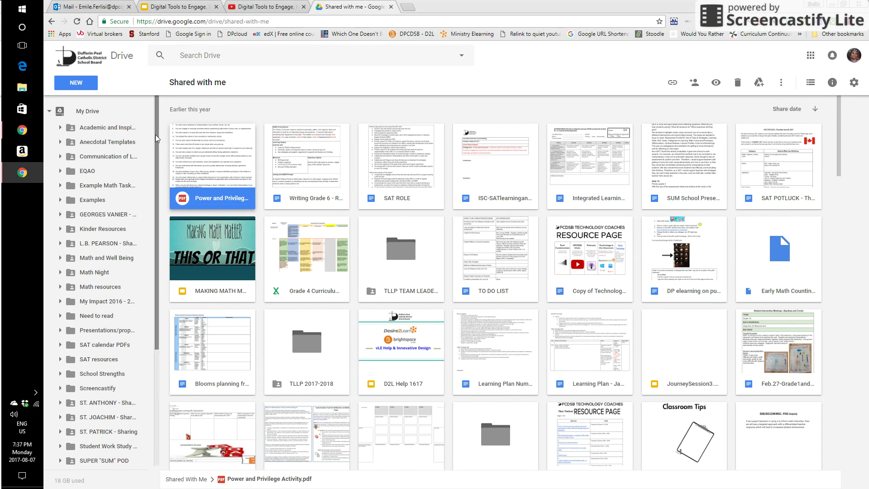
left_click_drag(157, 138, 156, 116)
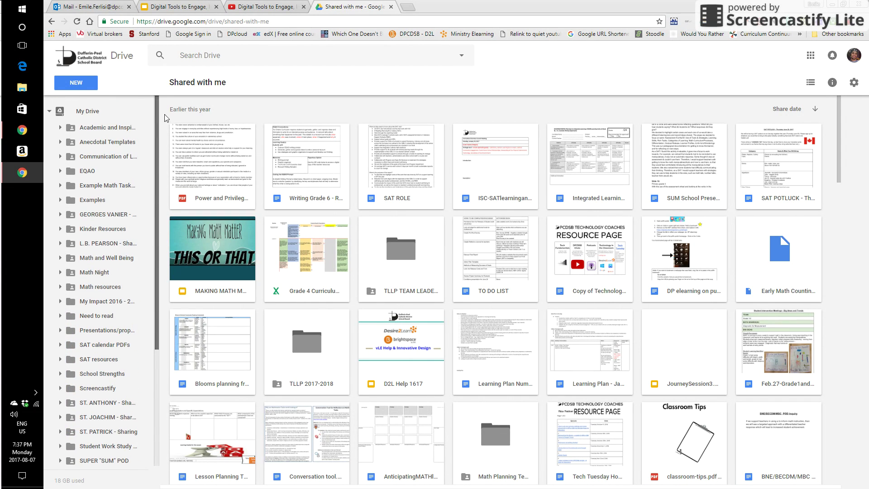
left_click(49, 112)
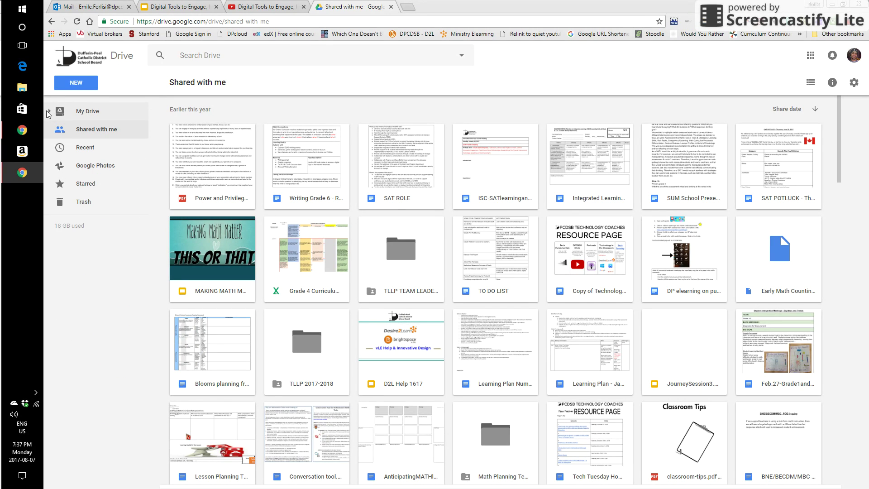